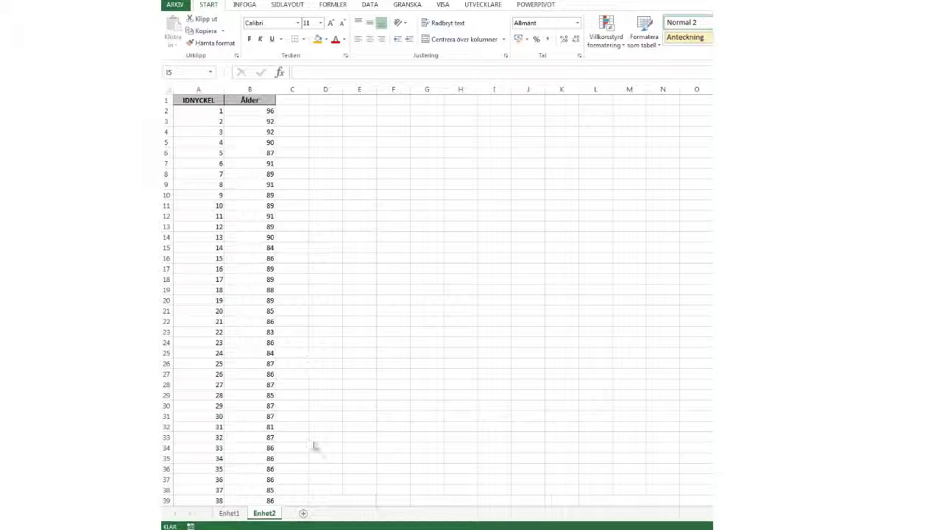
Review the data on the Enhet1 and Enhet2 sheets, including Vikt and Längd
click(229, 515)
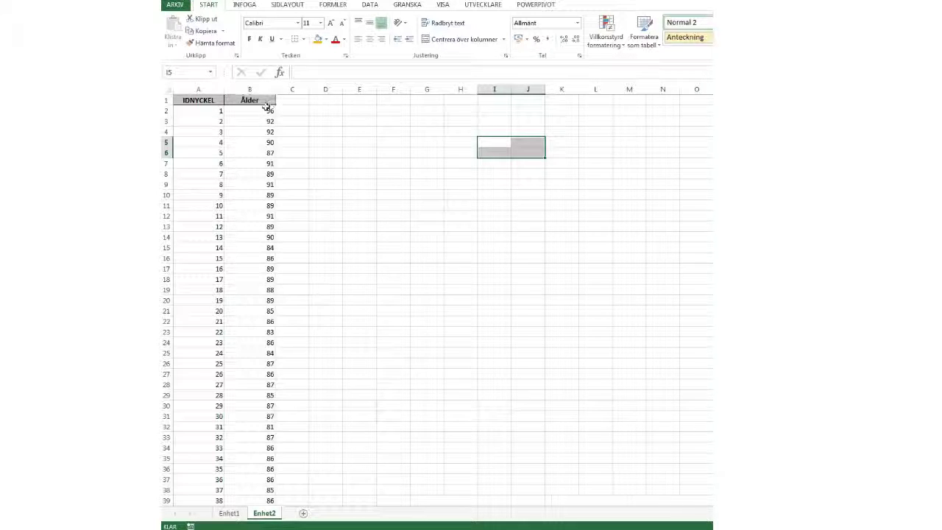
click(229, 513)
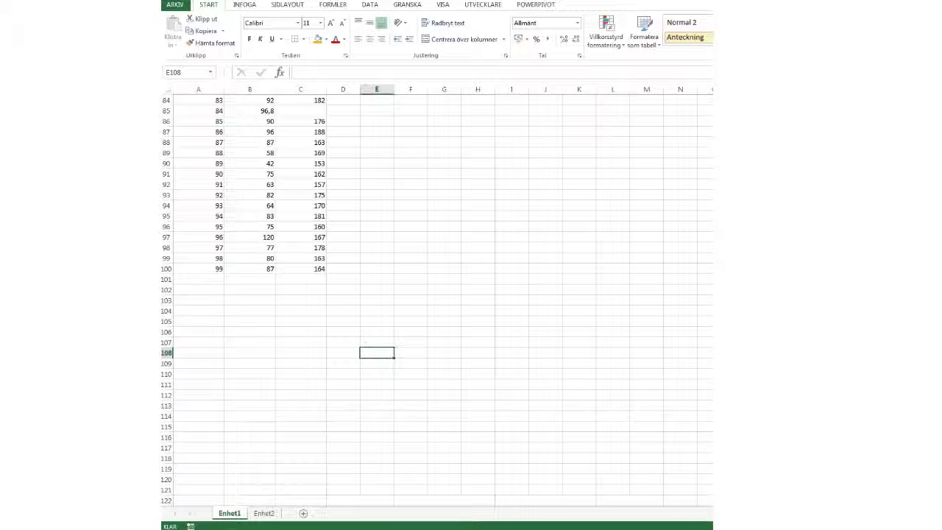
scroll(435, 301, up, 20)
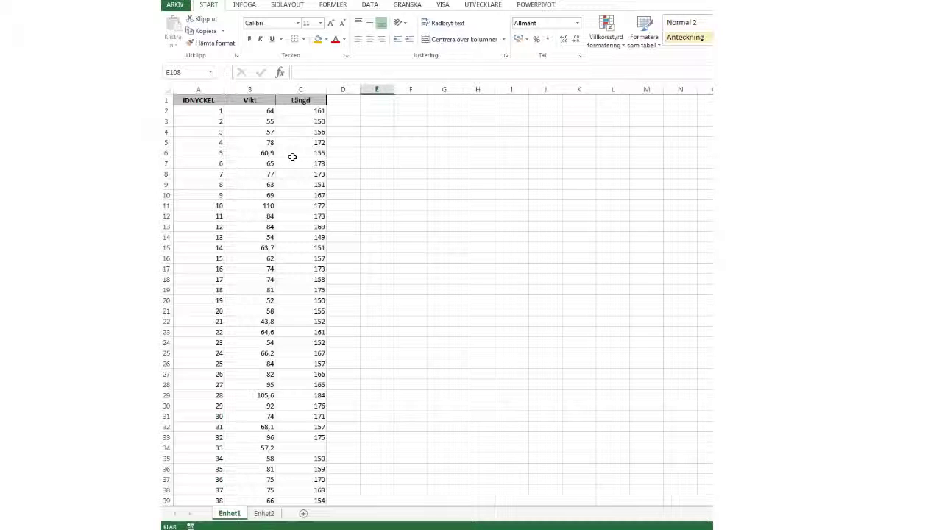
click(266, 513)
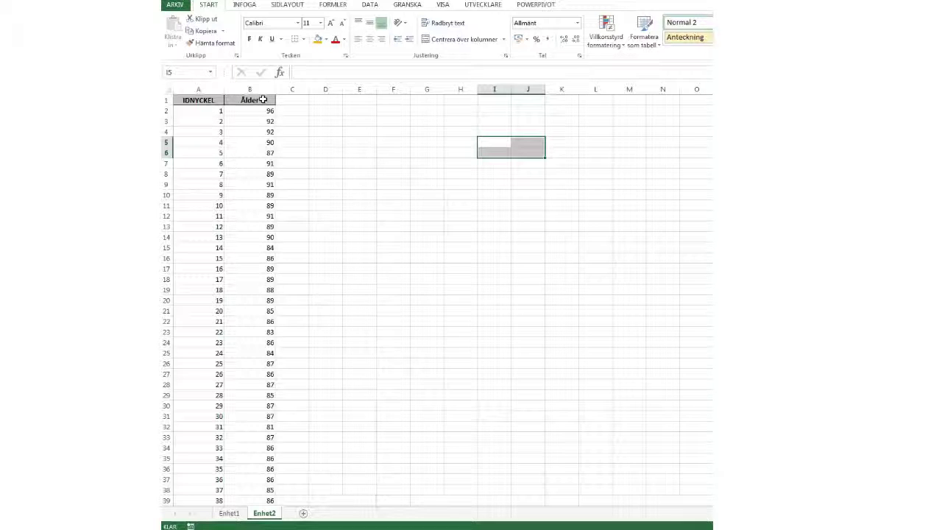
click(229, 513)
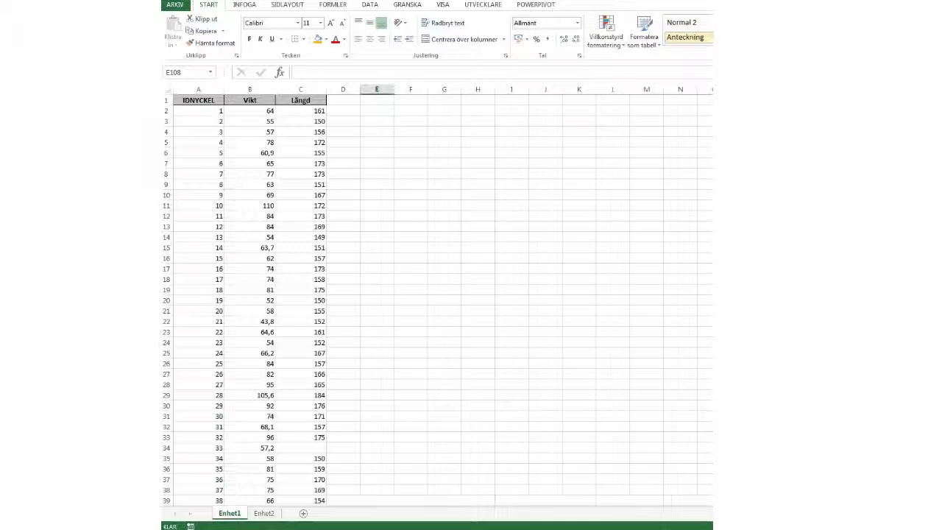
scroll(444, 227, down, 13)
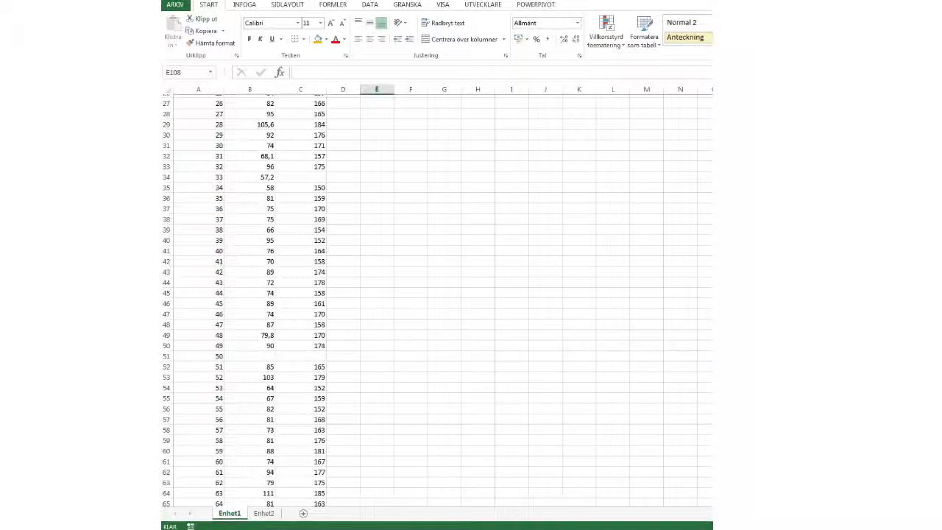
scroll(436, 308, down, 8)
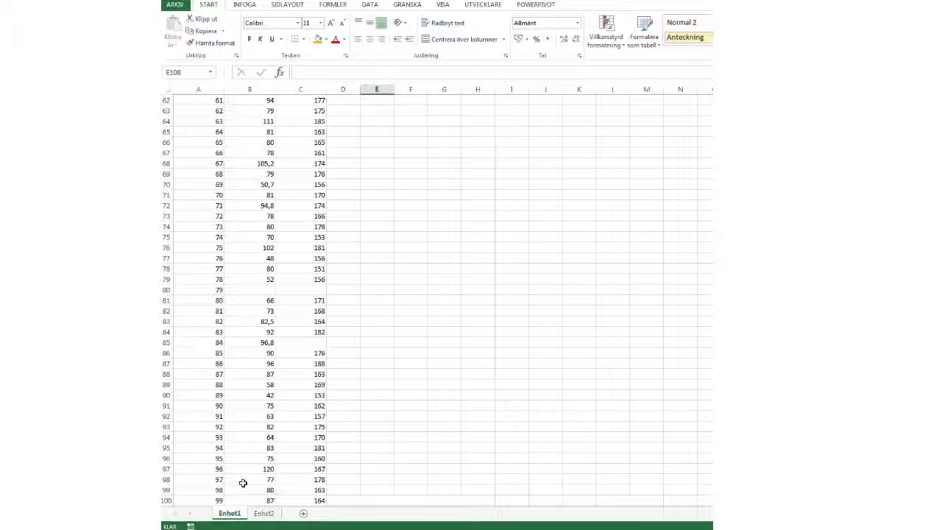
click(264, 512)
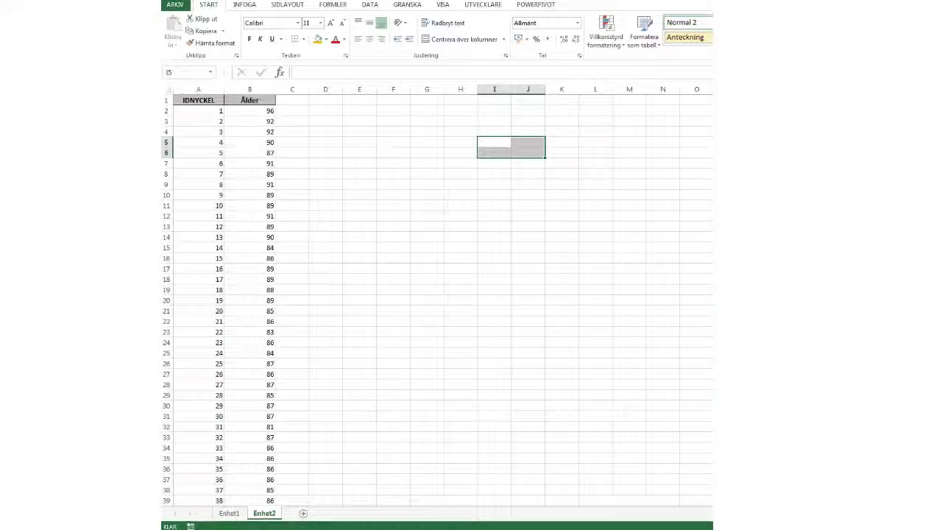
scroll(437, 295, down, 19)
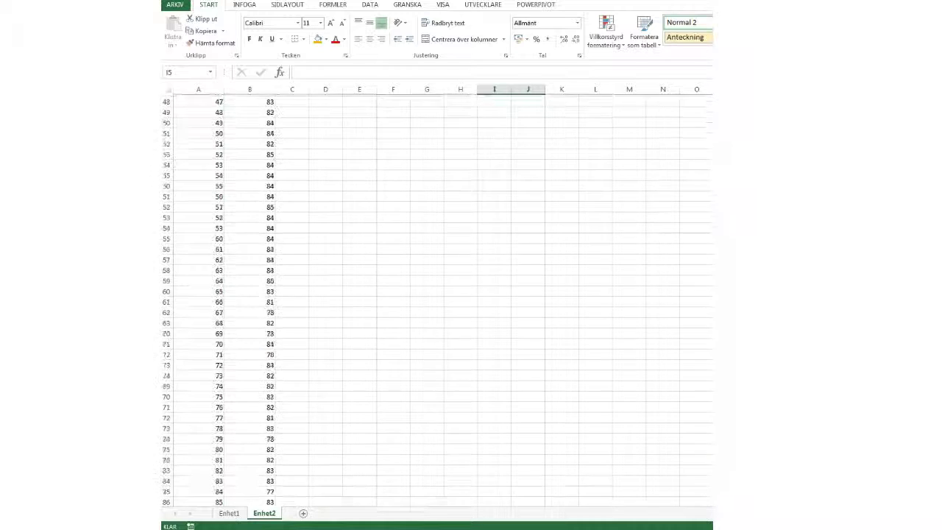
scroll(437, 294, up, 19)
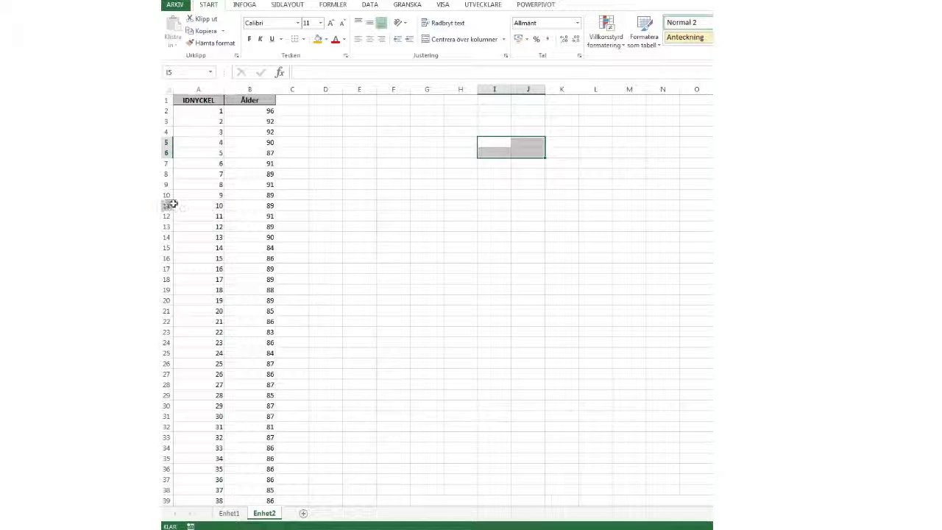
click(229, 512)
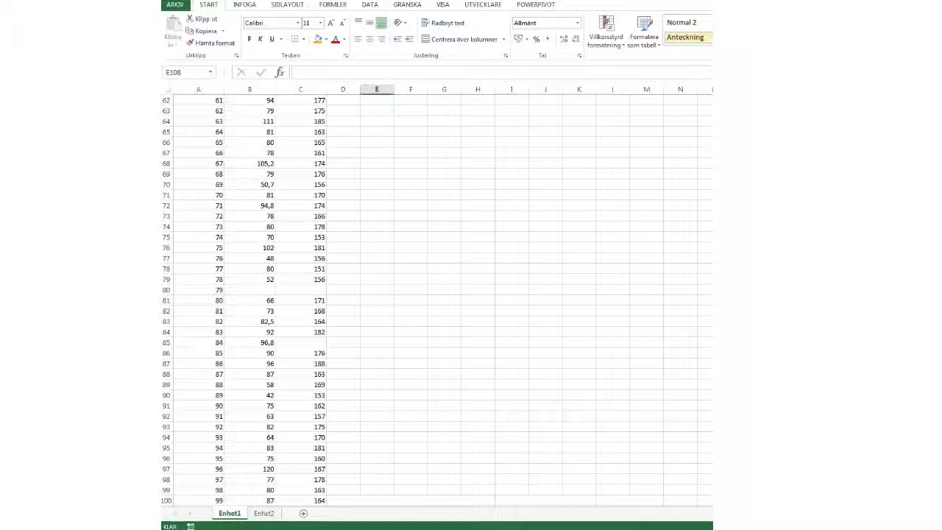
scroll(631, 206, up, 20)
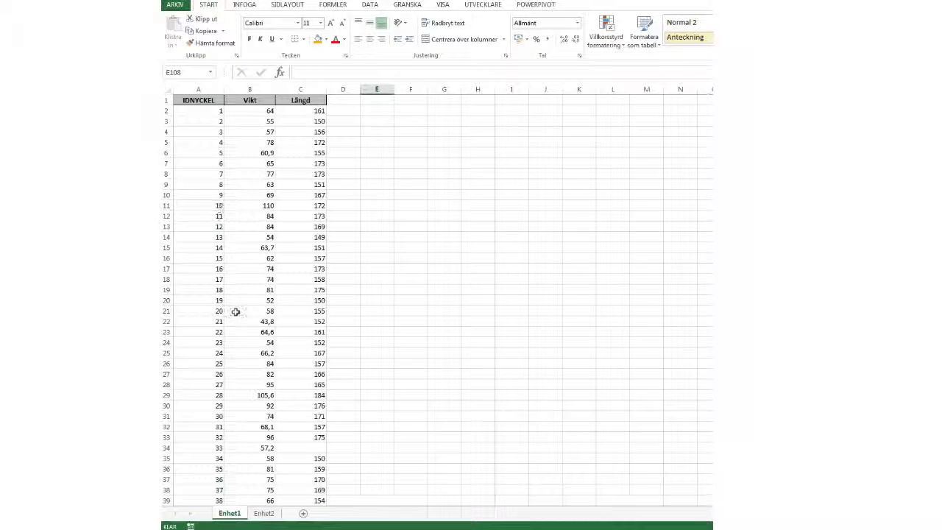
click(265, 514)
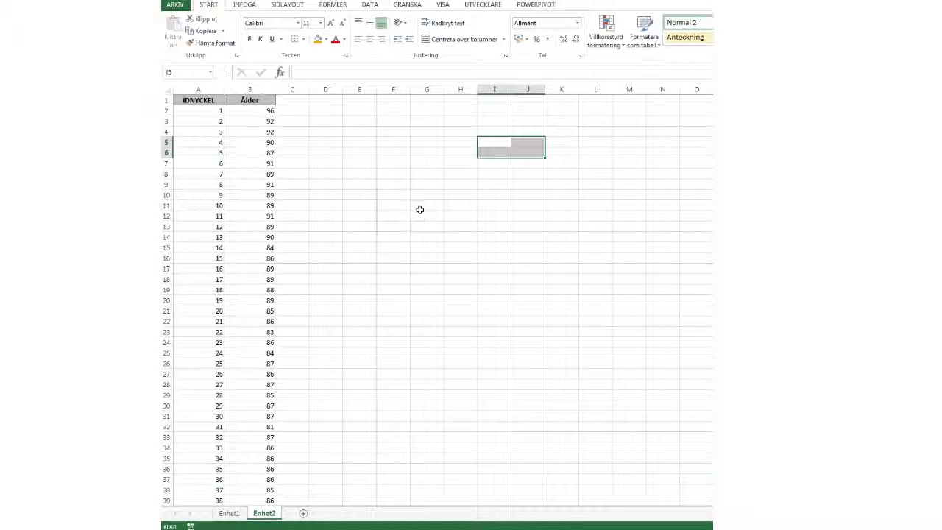
Start a Microsoft Query import from the DATA tab with Excel Files* as the data source
click(370, 6)
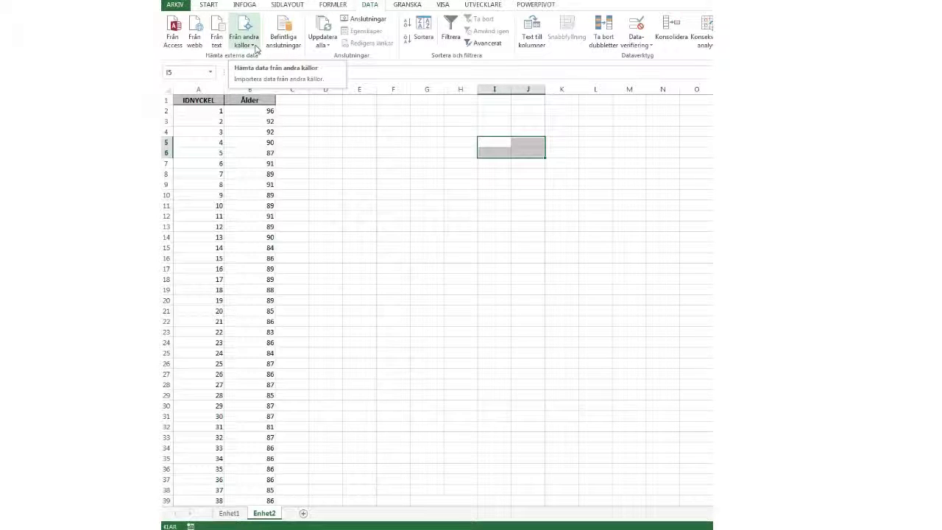
click(256, 47)
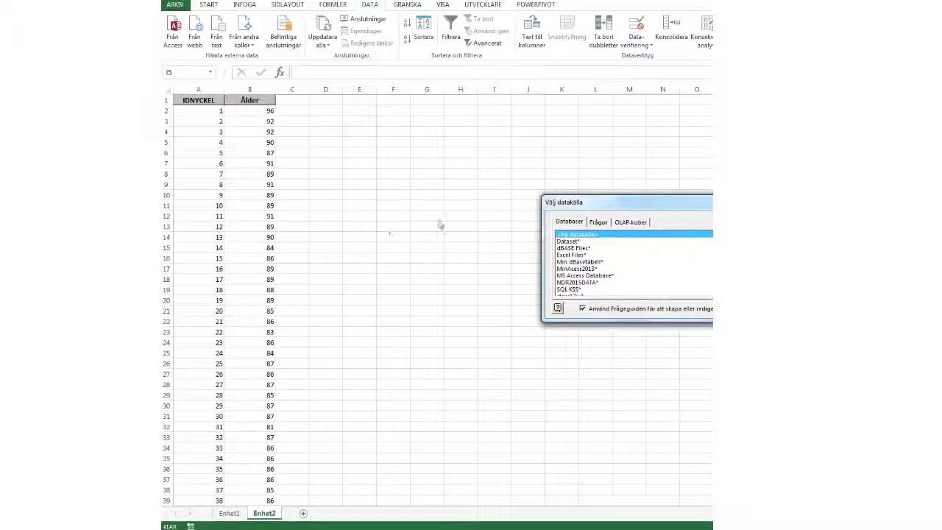
drag(599, 201, 364, 140)
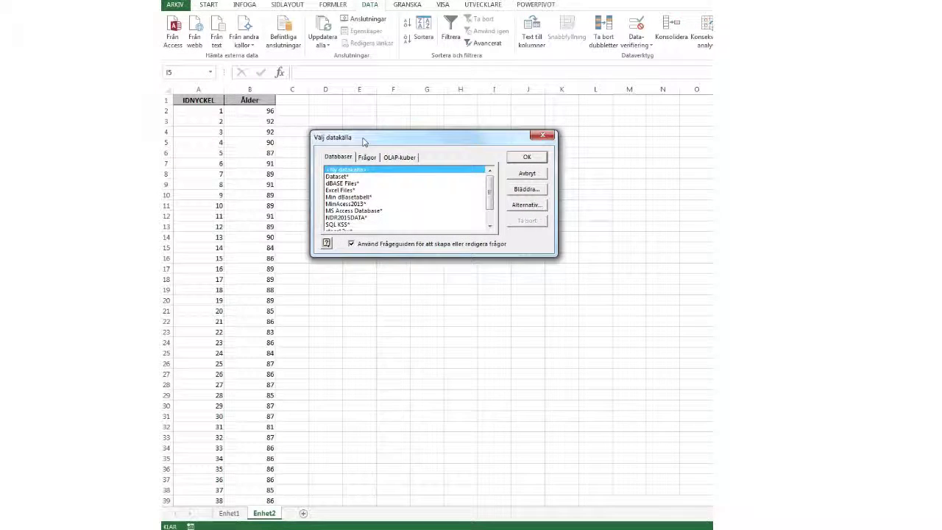
click(345, 190)
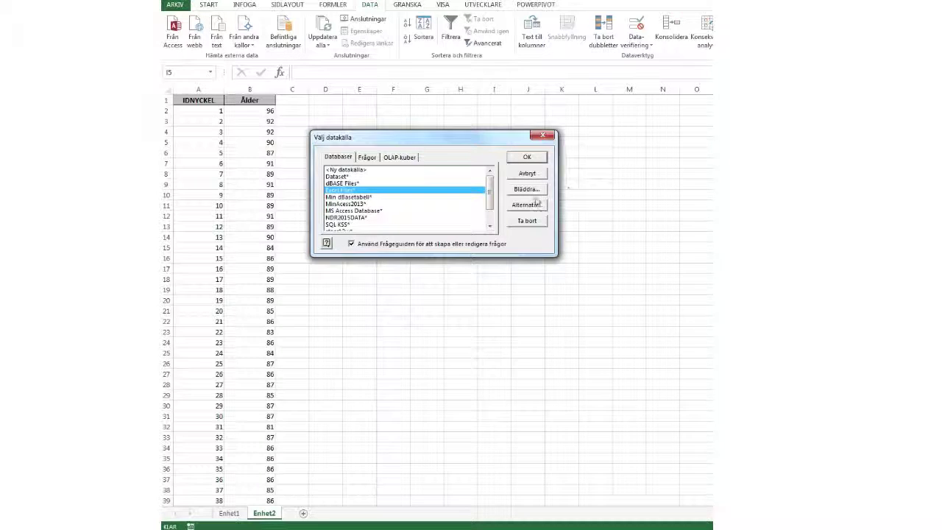
click(527, 158)
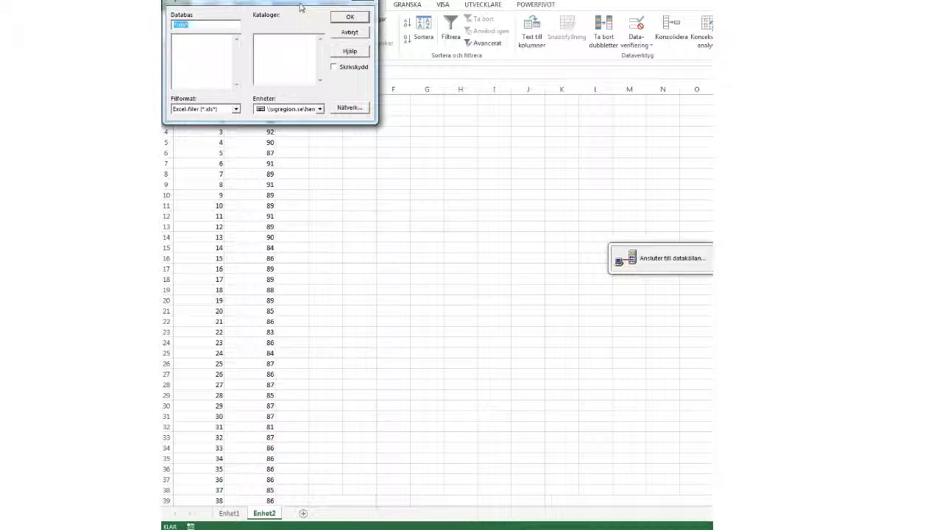
Open the workbook Enheter.xlsx from drive h: as the query source
drag(300, 7, 380, 186)
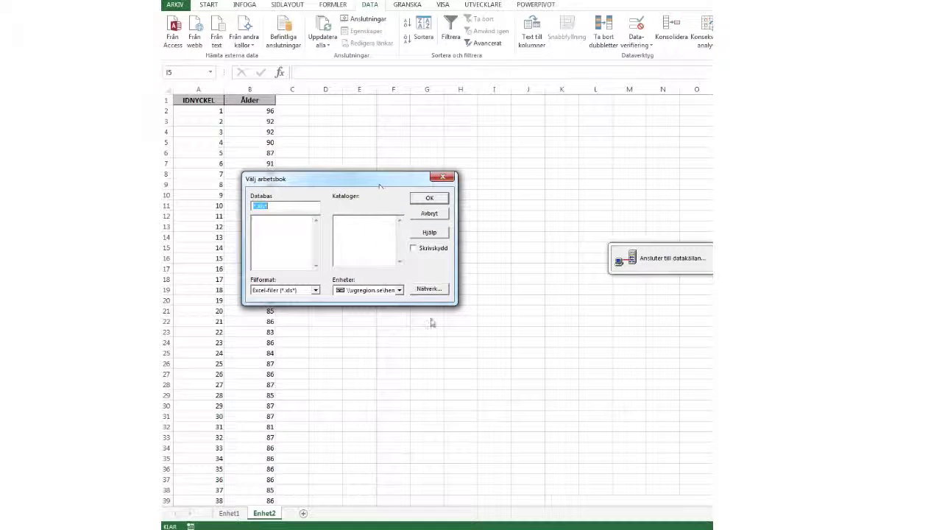
click(399, 290)
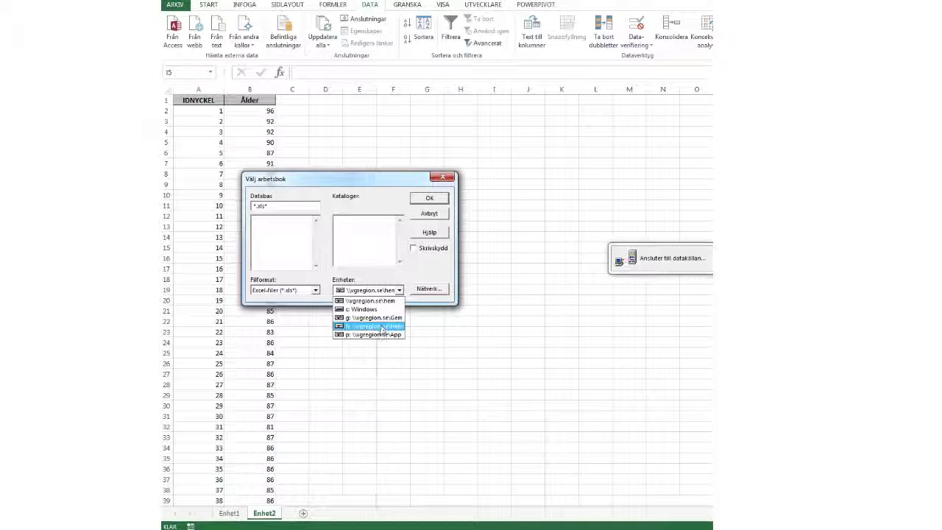
click(382, 326)
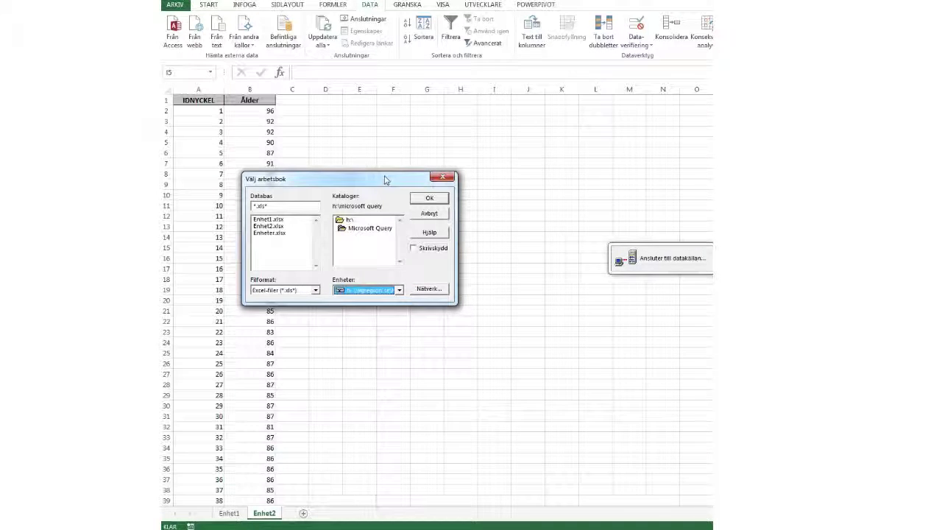
drag(384, 179, 435, 148)
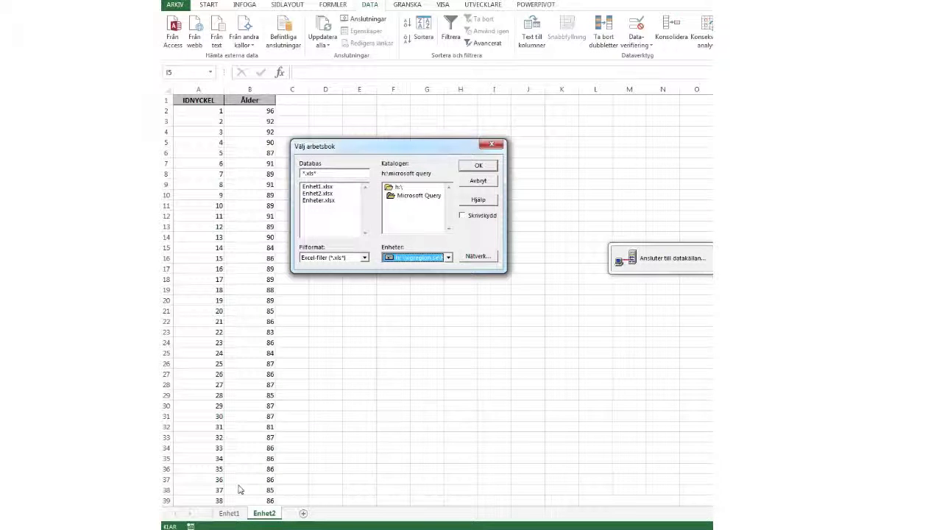
click(312, 201)
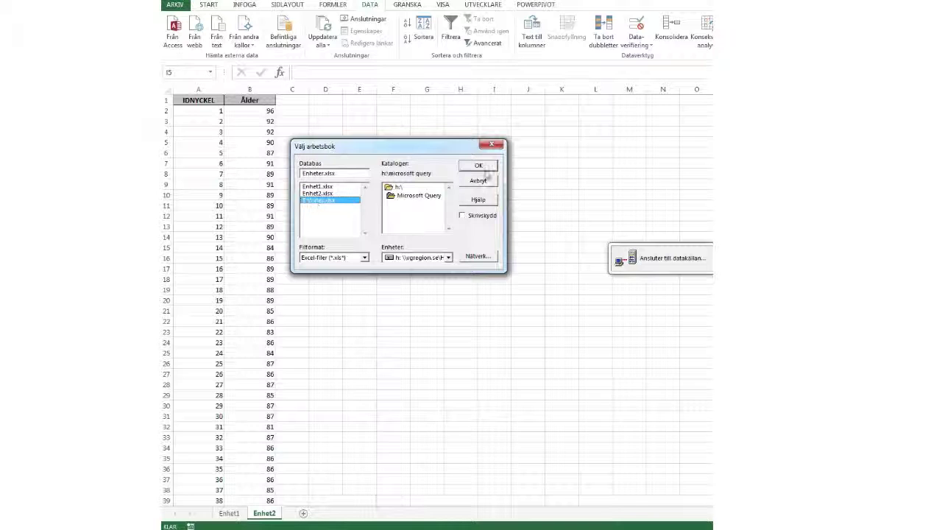
click(487, 168)
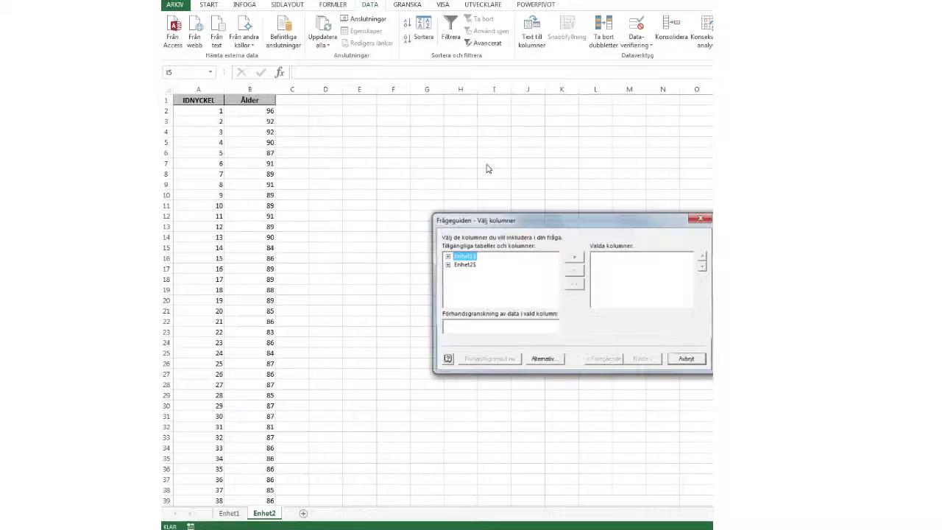
Expand Enhet1$ (IDNYCKEL, Längd, Vikt) and Enhet2$ (IDNYCKEL, Ålder) to show their columns
drag(590, 219, 471, 122)
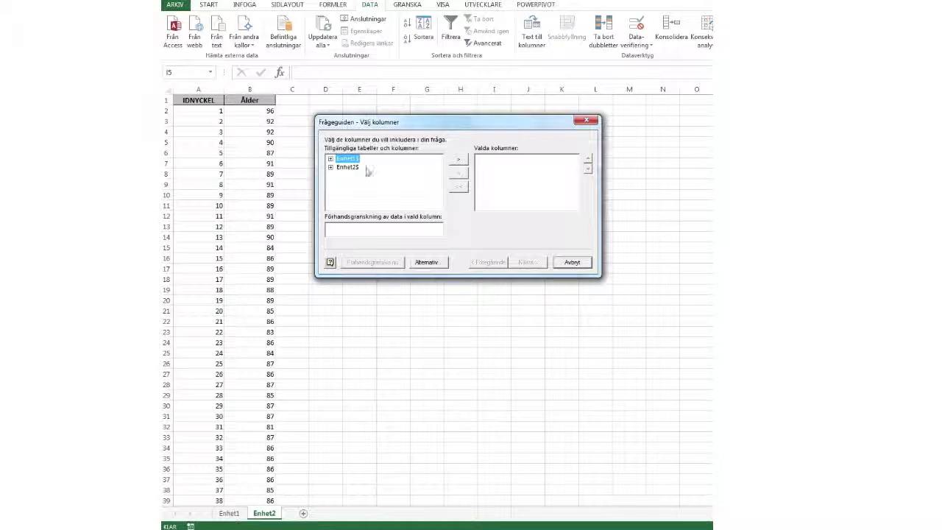
click(331, 158)
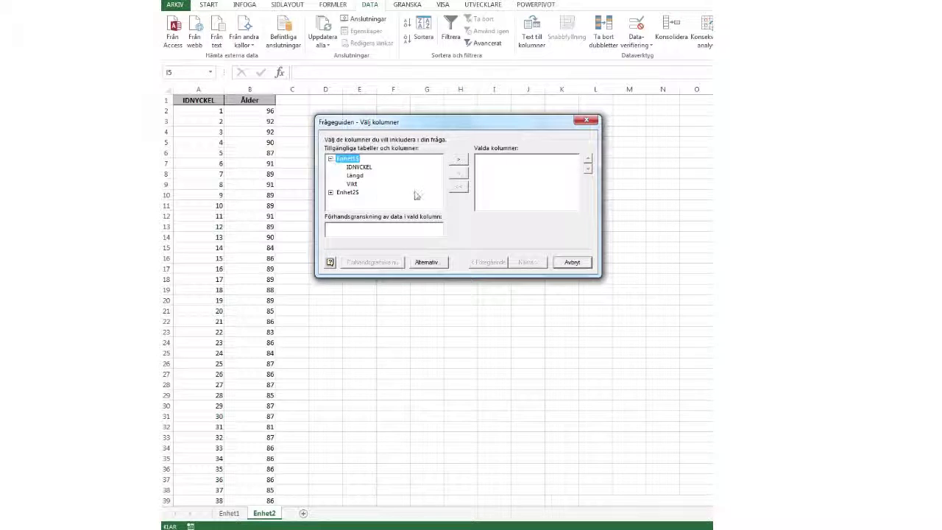
click(330, 193)
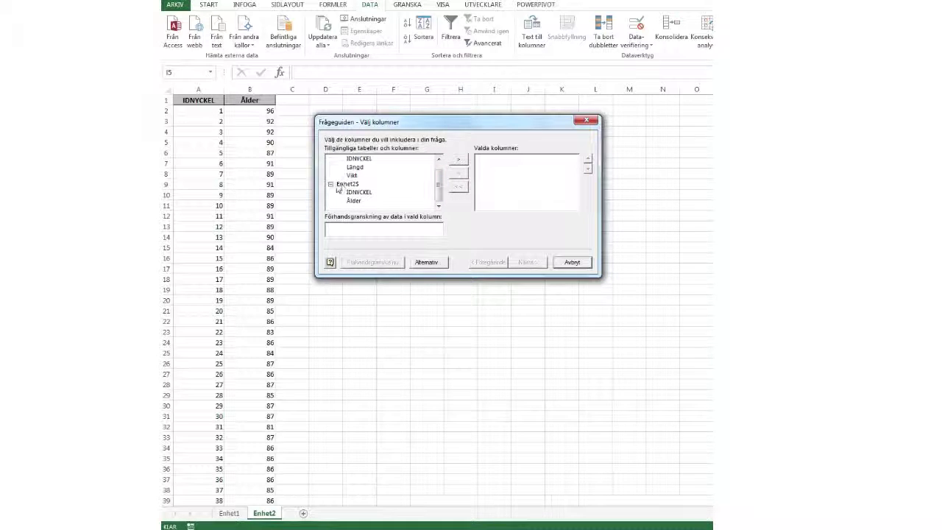
drag(440, 191, 439, 179)
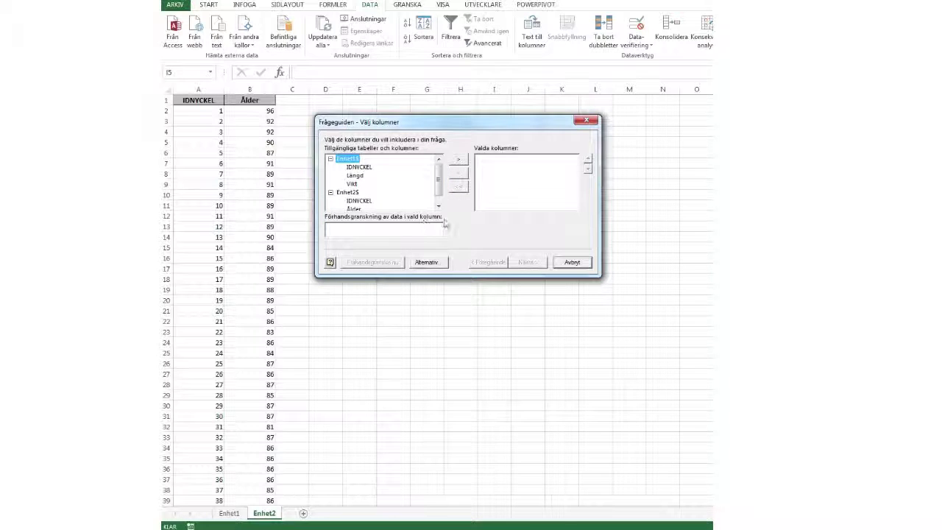
click(431, 263)
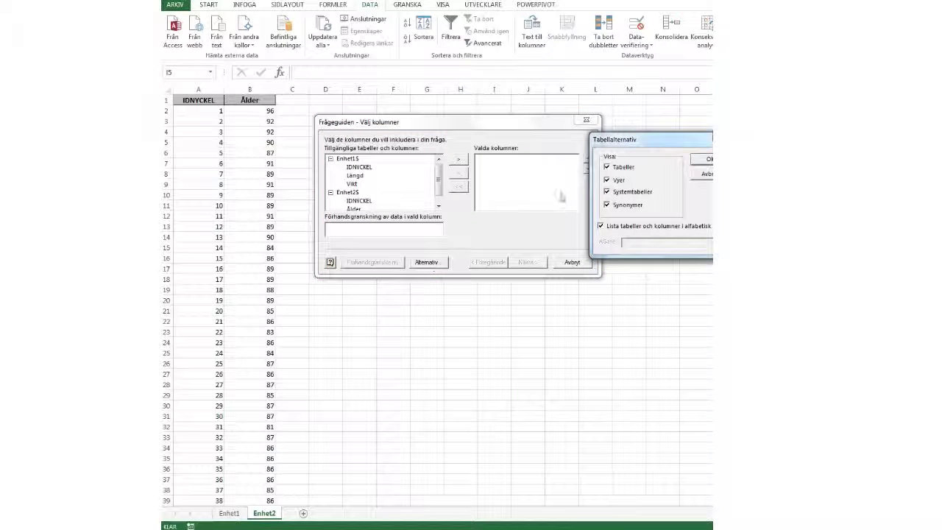
drag(652, 143, 464, 257)
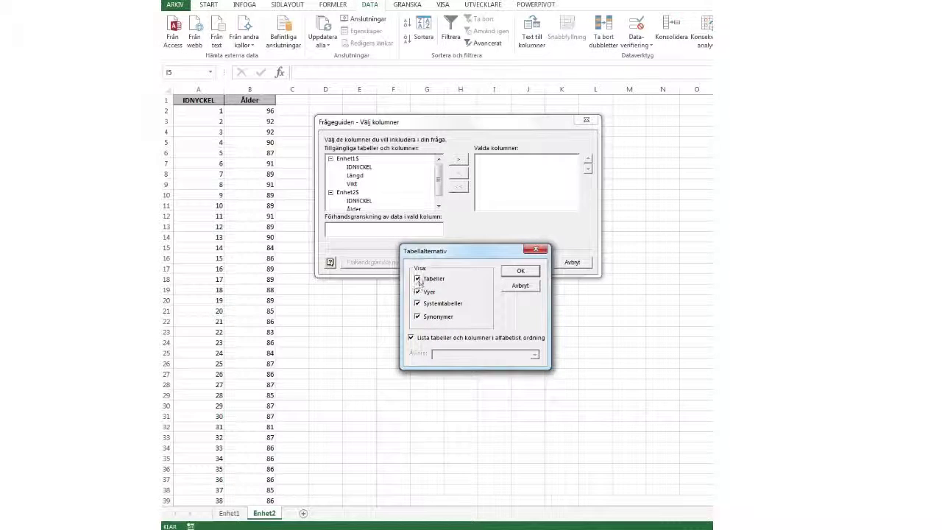
click(520, 287)
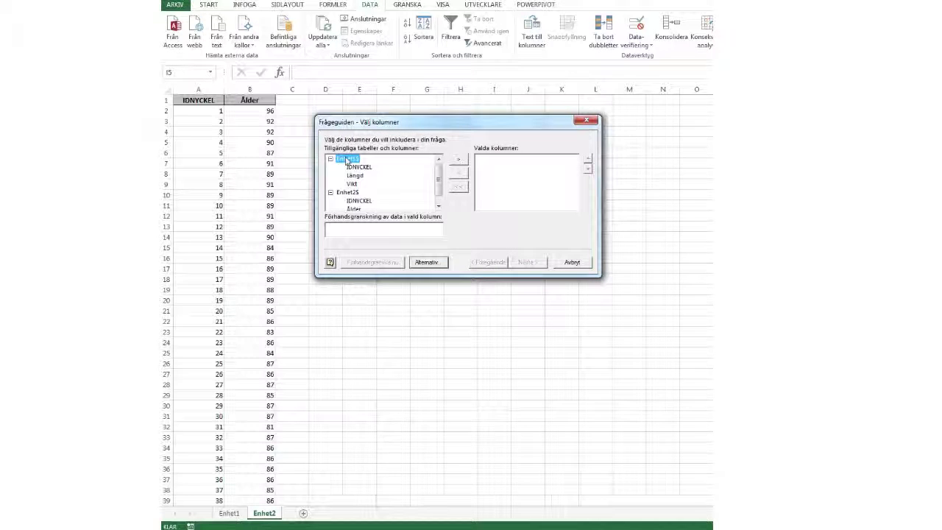
Add all Enhet1$ and Enhet2$ columns to the query and continue to the join warning
click(457, 163)
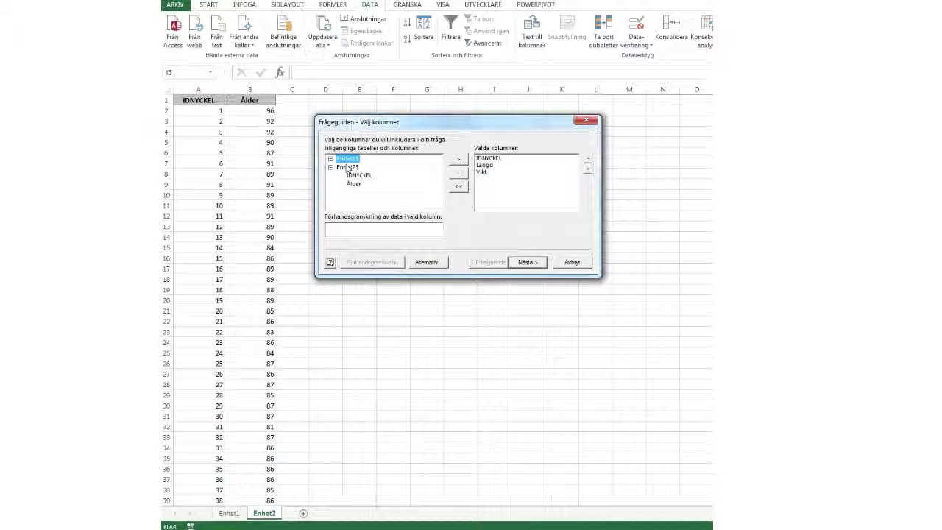
click(347, 168)
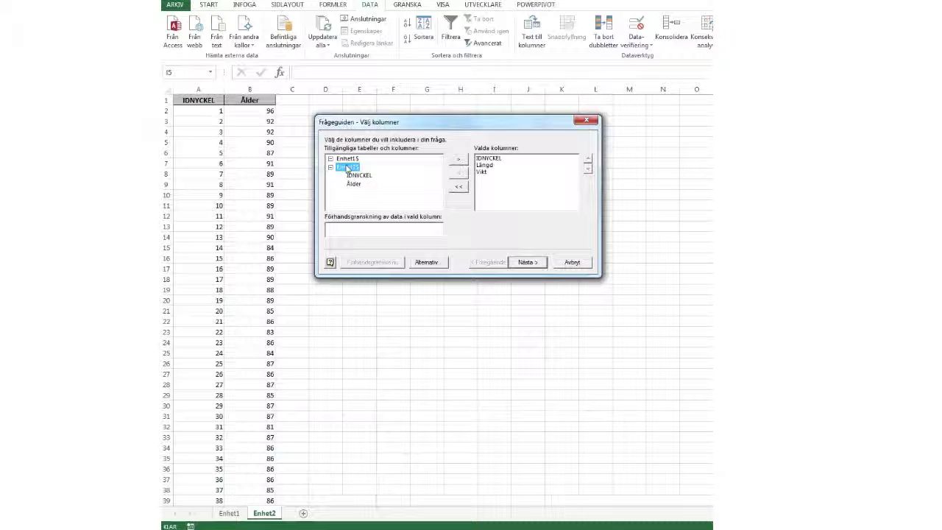
click(457, 159)
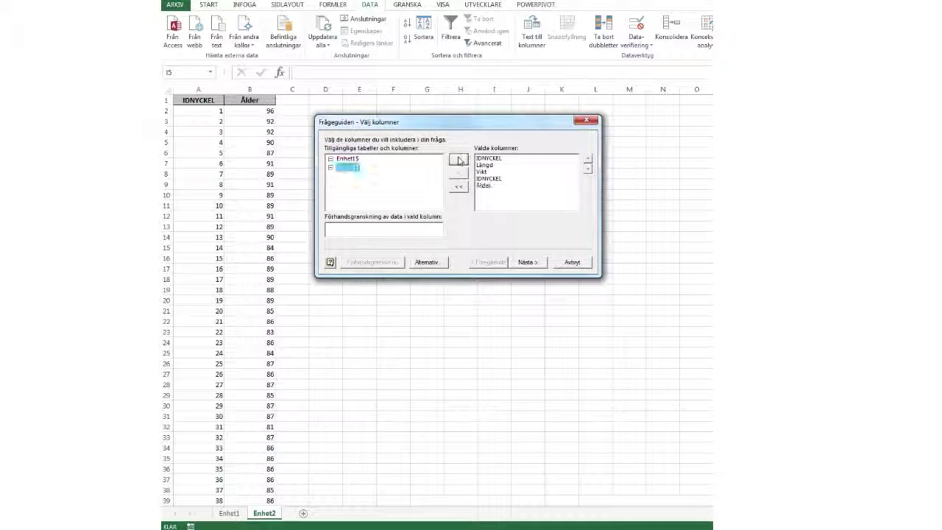
click(528, 262)
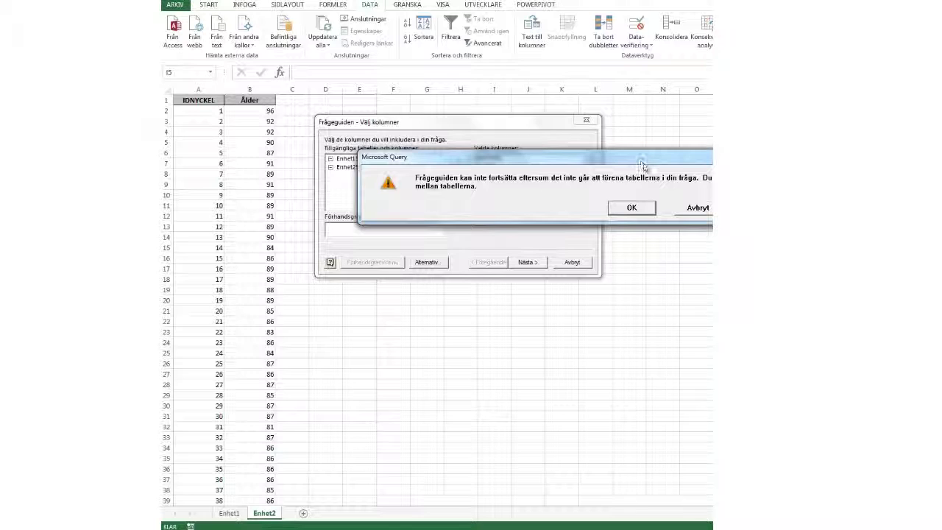
drag(642, 163, 478, 160)
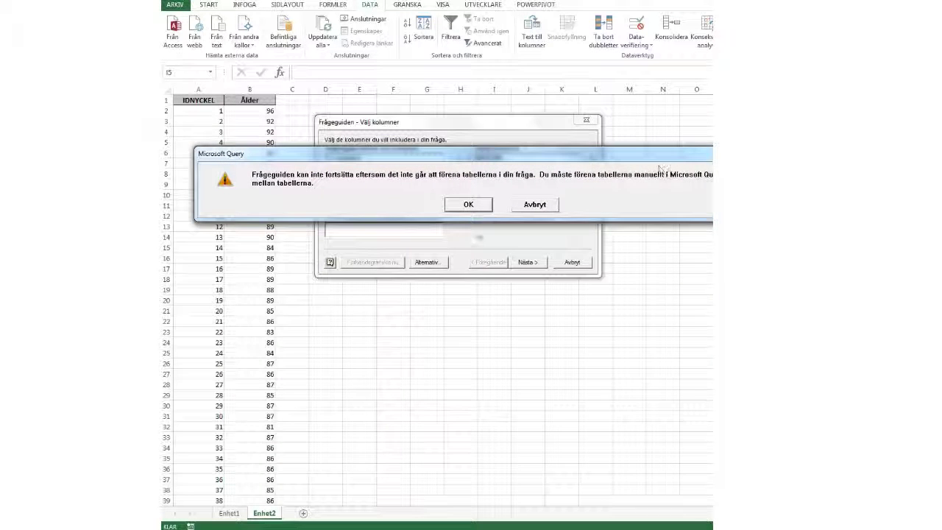
Accept the warning and space out the Enhet1$ and Enhet2$ table boxes in Microsoft Query
click(471, 206)
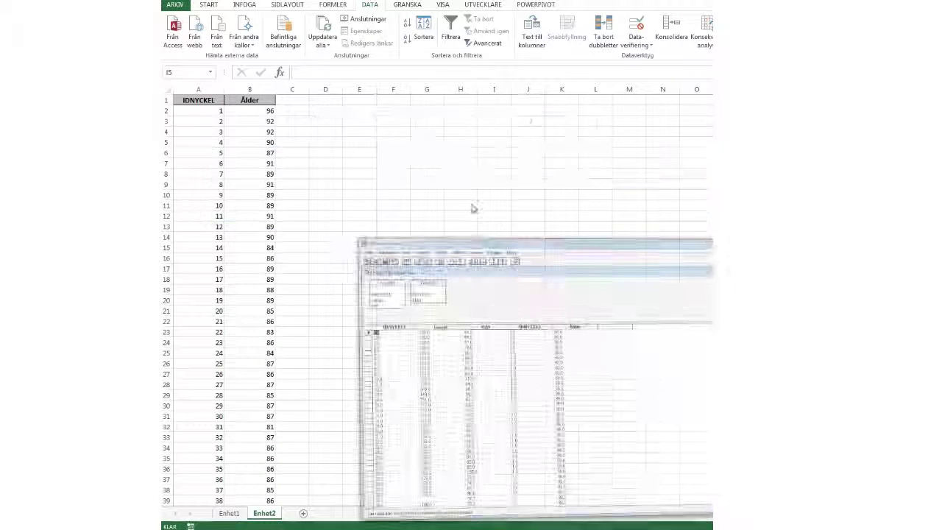
drag(544, 111, 451, 32)
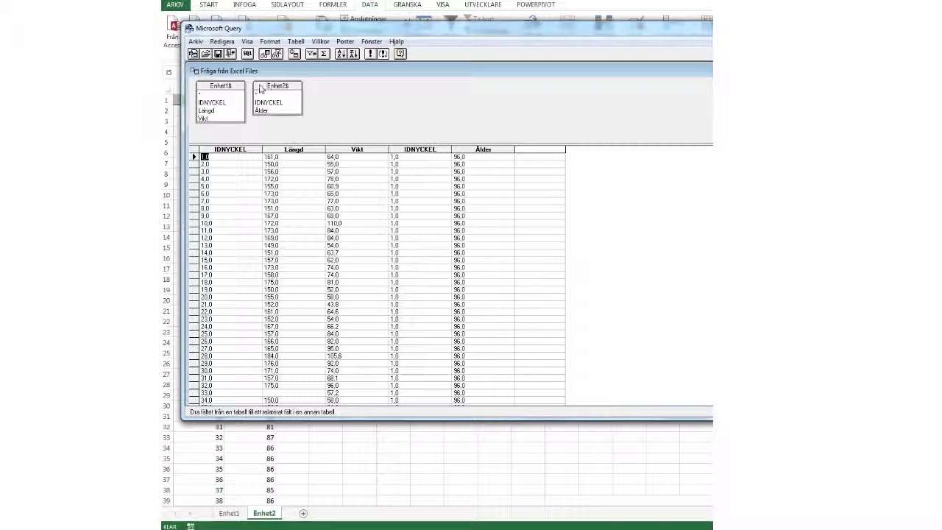
drag(259, 87, 231, 89)
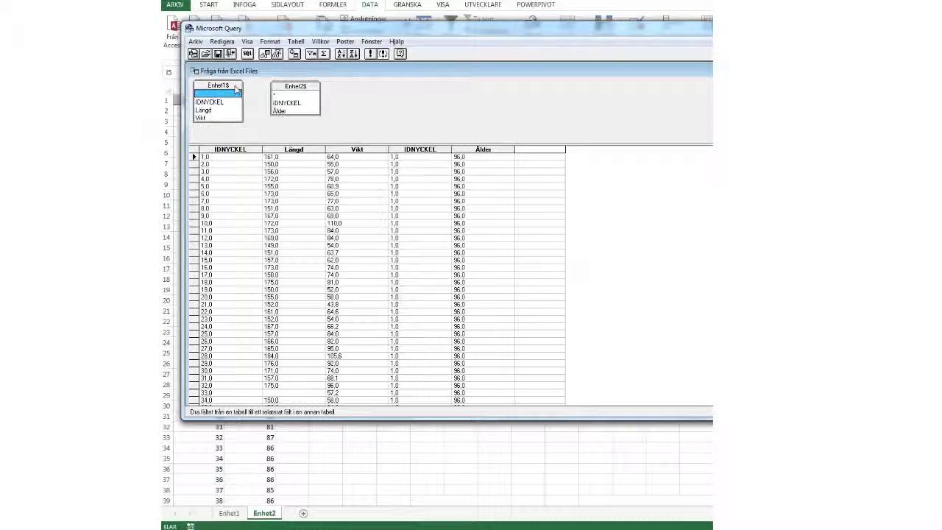
click(295, 90)
drag(294, 92, 310, 93)
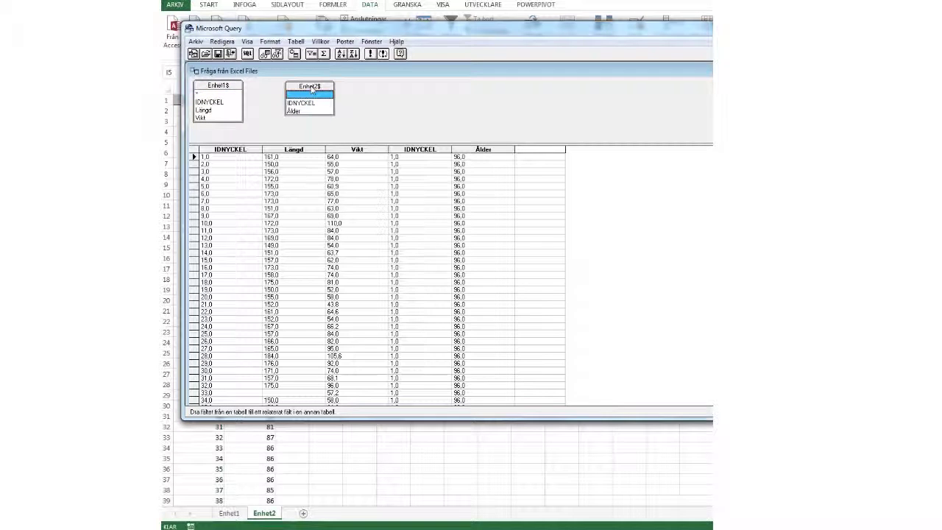
Join Enhet1$ to Enhet2$ on IDNYCKEL and return the results to Microsoft Excel
click(210, 104)
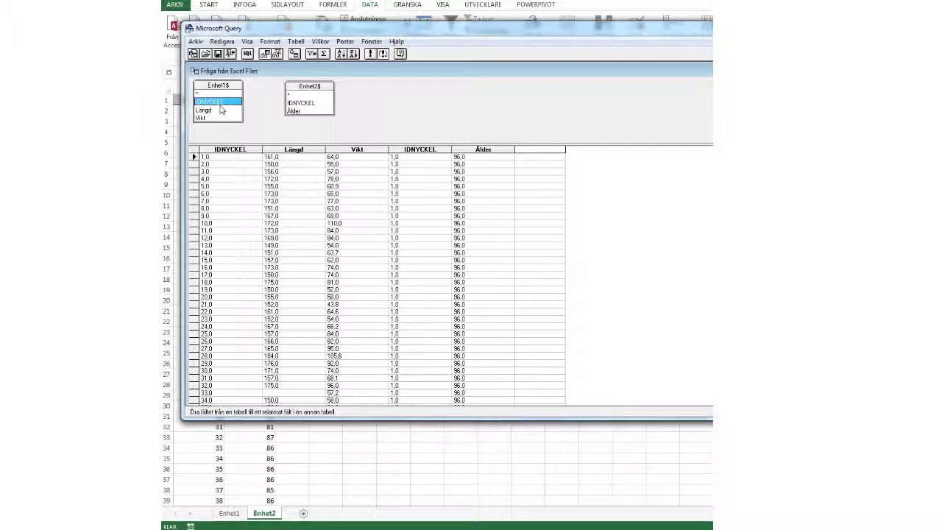
drag(211, 105, 355, 87)
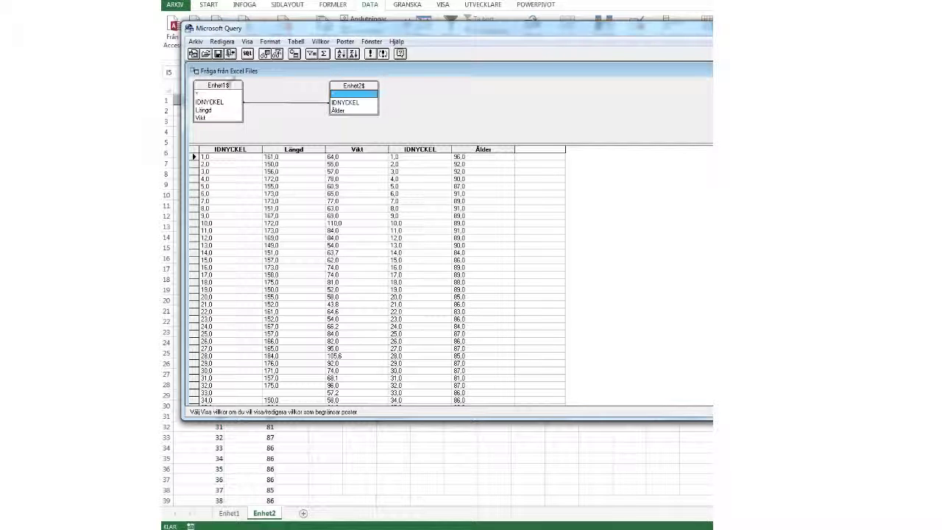
click(195, 42)
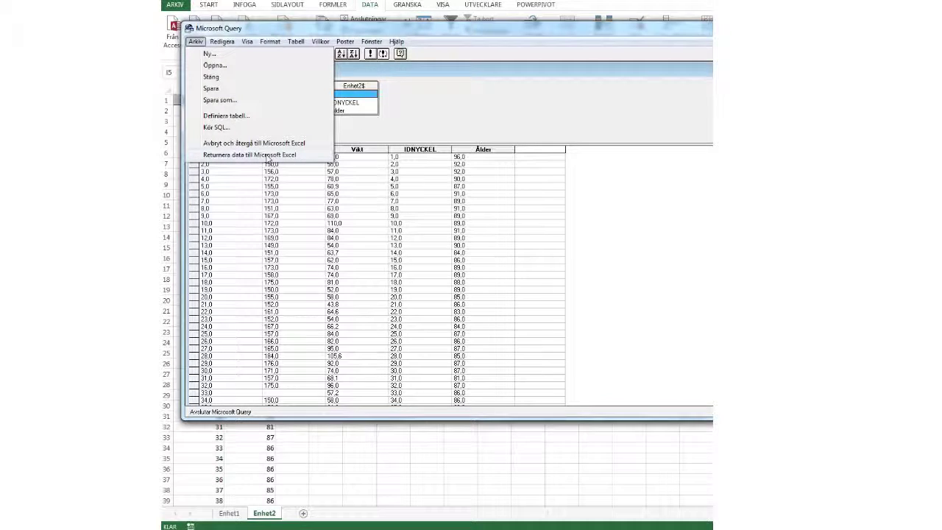
click(270, 156)
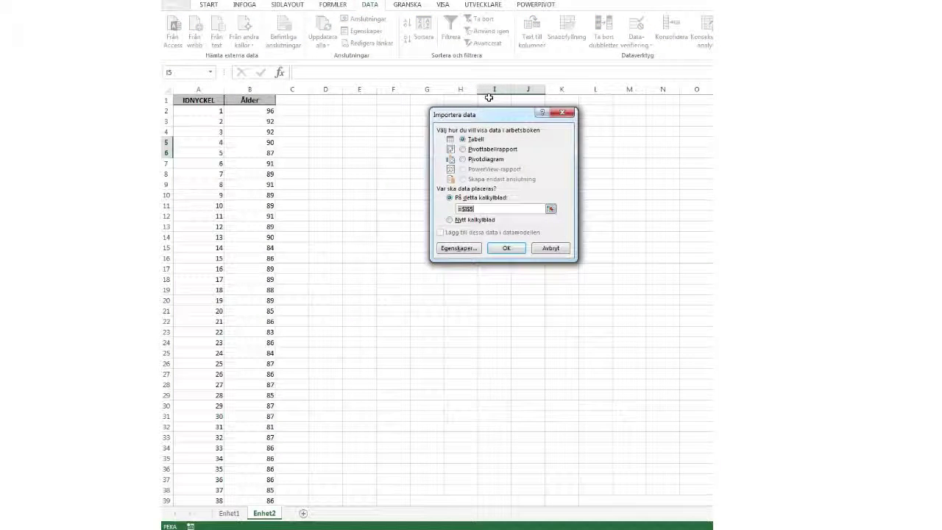
Import the joined query results as a table on a new worksheet
drag(491, 126, 442, 142)
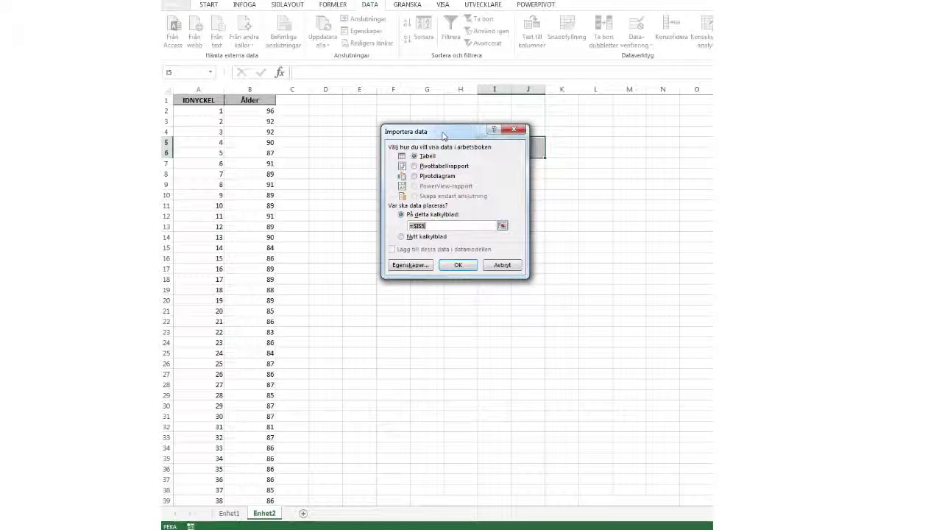
click(403, 237)
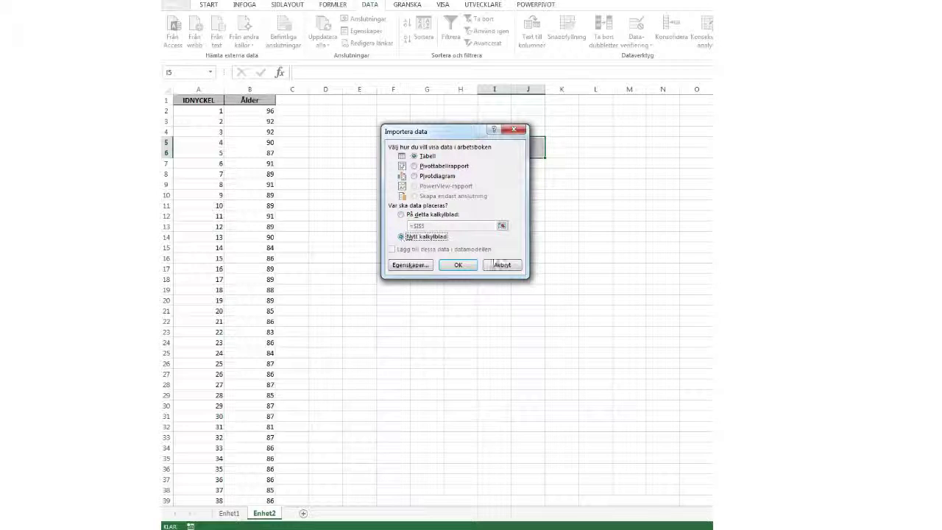
click(458, 265)
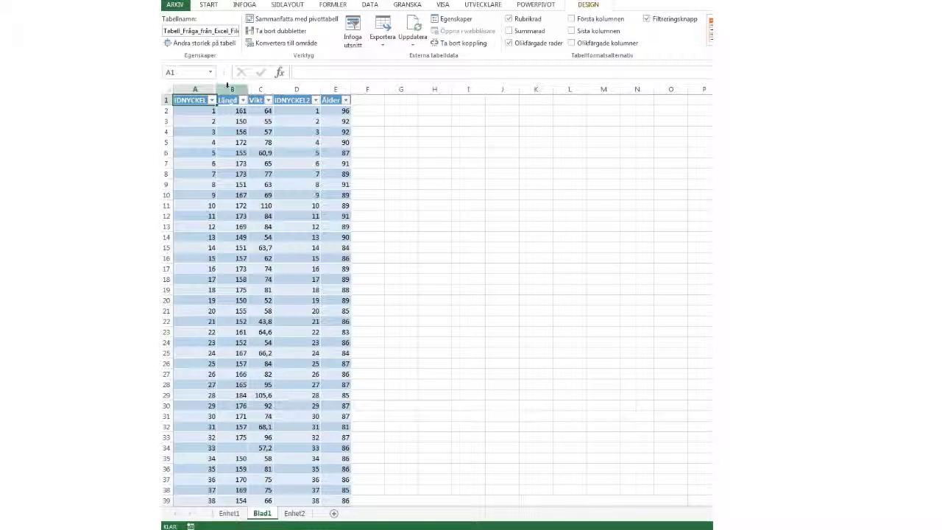
Widen column A on Blad1 so the IDNYCKEL header fits
drag(218, 89, 421, 88)
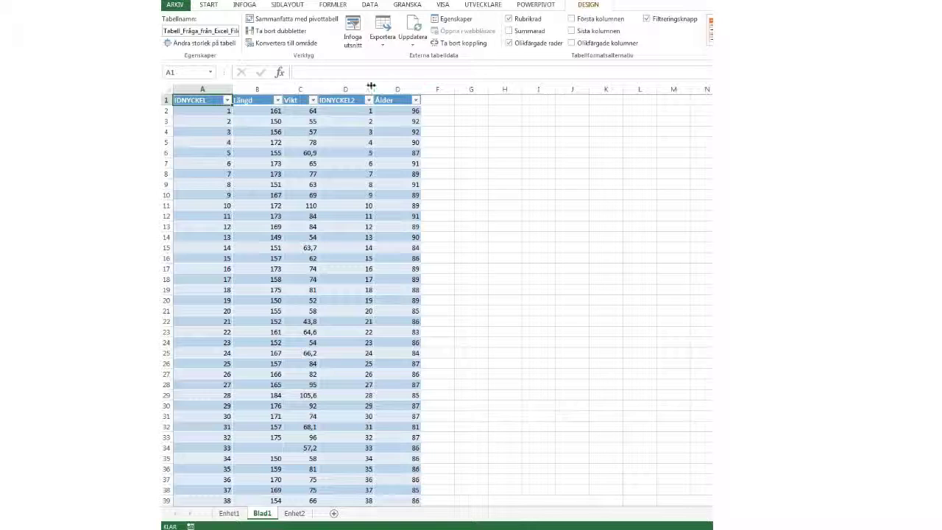